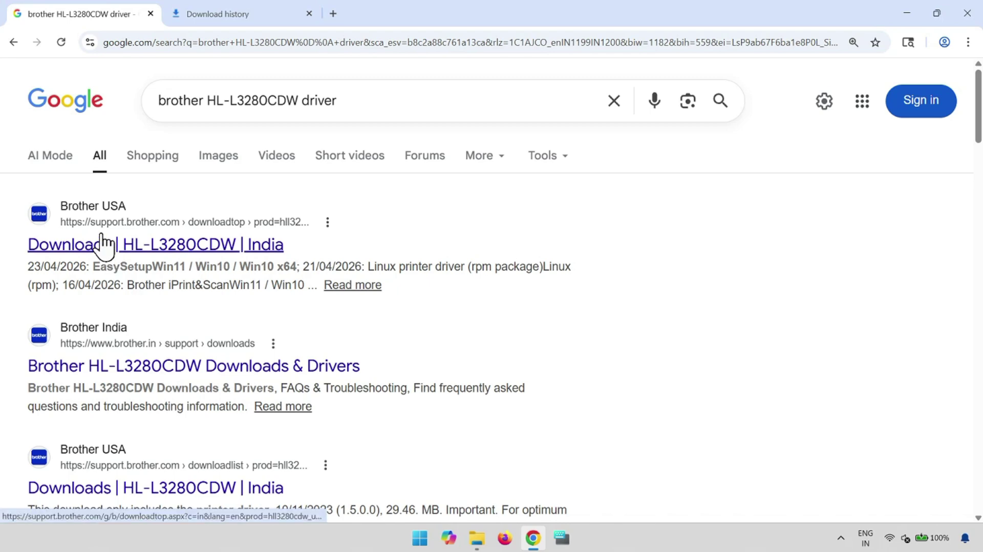
Step: Open the Brother support downloads page for the HL-L3280CDW (India) from the first search result
{"action": "triple_click", "coordinate": [158, 101]}
{"action": "left_click", "coordinate": [867, 312]}
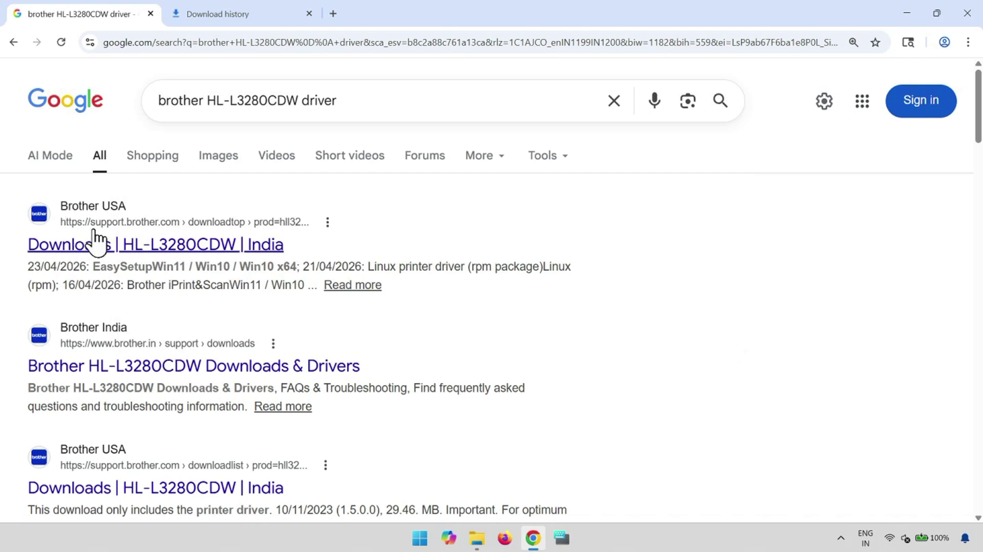
{"action": "left_click", "coordinate": [170, 240]}
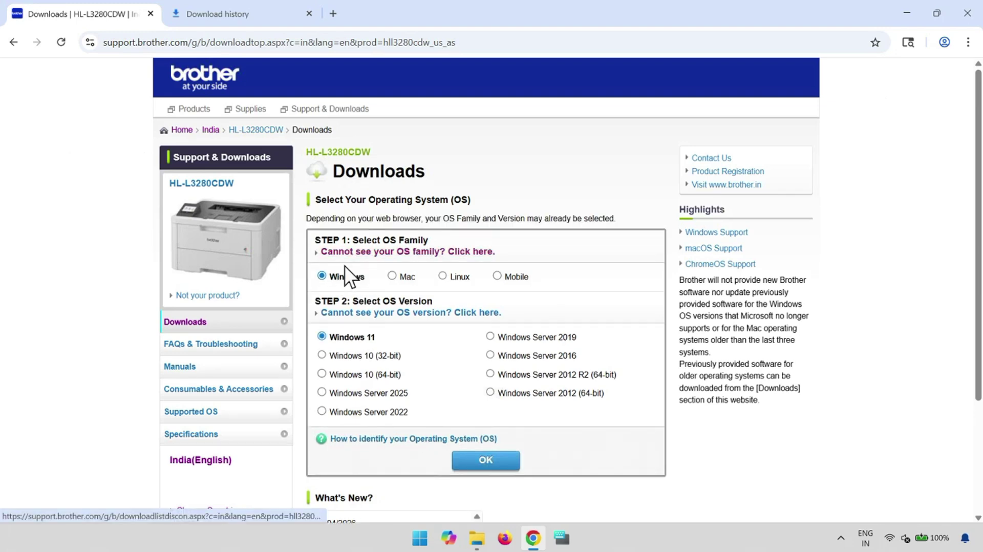
{"action": "left_click", "coordinate": [390, 276]}
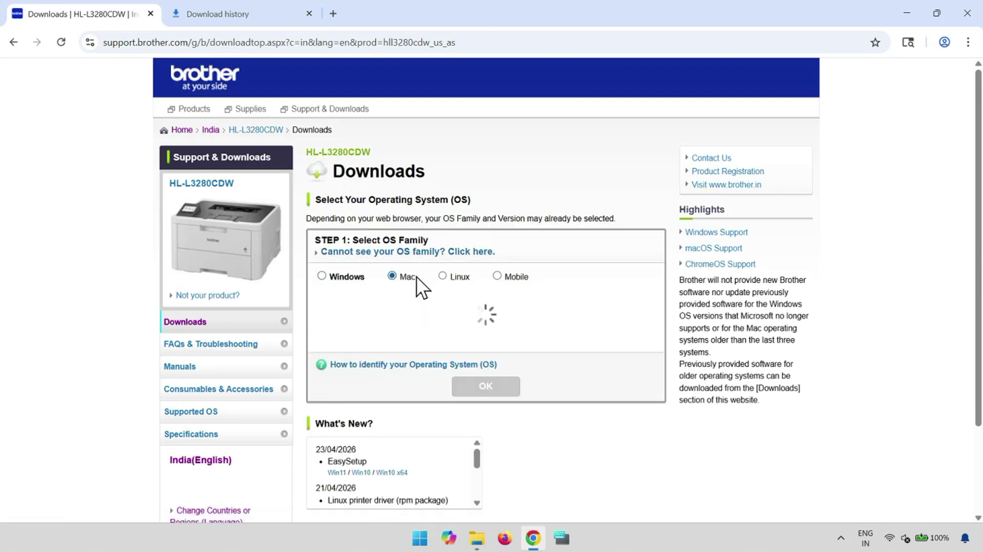
{"action": "left_click", "coordinate": [442, 276]}
{"action": "left_click", "coordinate": [499, 277]}
{"action": "left_click", "coordinate": [444, 277]}
{"action": "left_click", "coordinate": [392, 276]}
Step: Select the Windows family with Windows 11 as the version and open the list of downloads
{"action": "left_click", "coordinate": [321, 276]}
{"action": "left_click", "coordinate": [321, 336]}
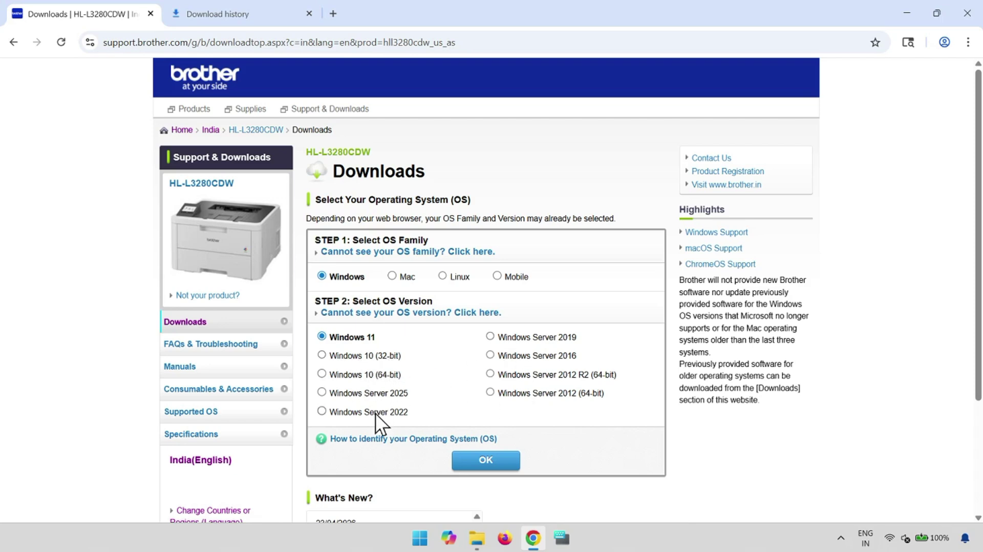
{"action": "left_click", "coordinate": [489, 463]}
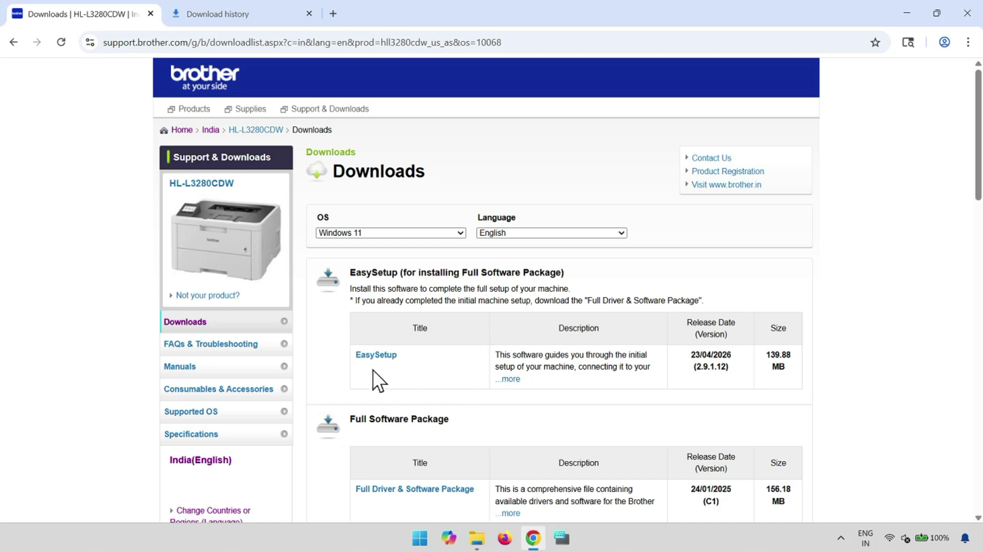
Step: Download the Printer Driver offered in the Drivers section, accepting the End-User License Agreement
{"action": "scroll", "coordinate": [373, 370], "scroll_direction": "down", "scroll_amount": 3}
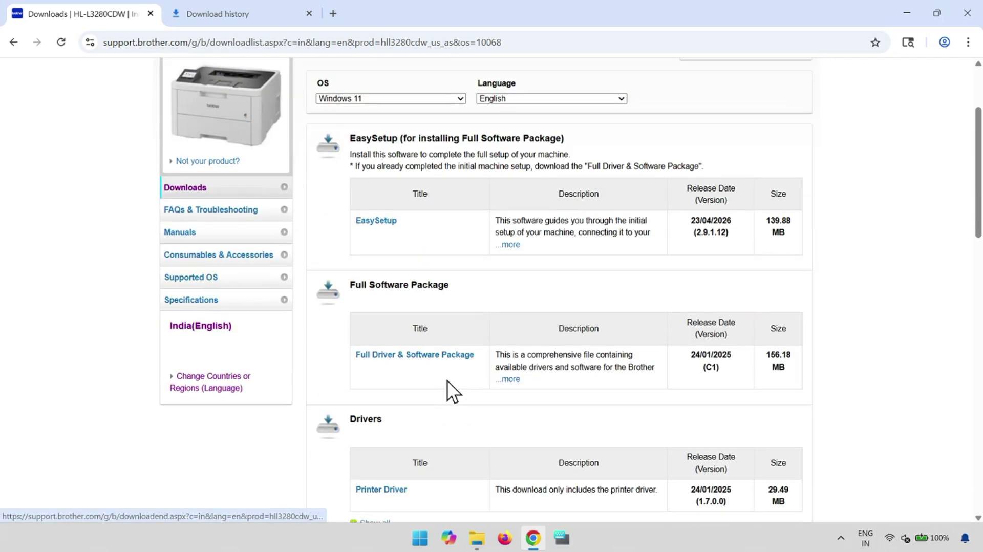
{"action": "scroll", "coordinate": [446, 389], "scroll_direction": "down", "scroll_amount": 3}
{"action": "left_click", "coordinate": [387, 361]}
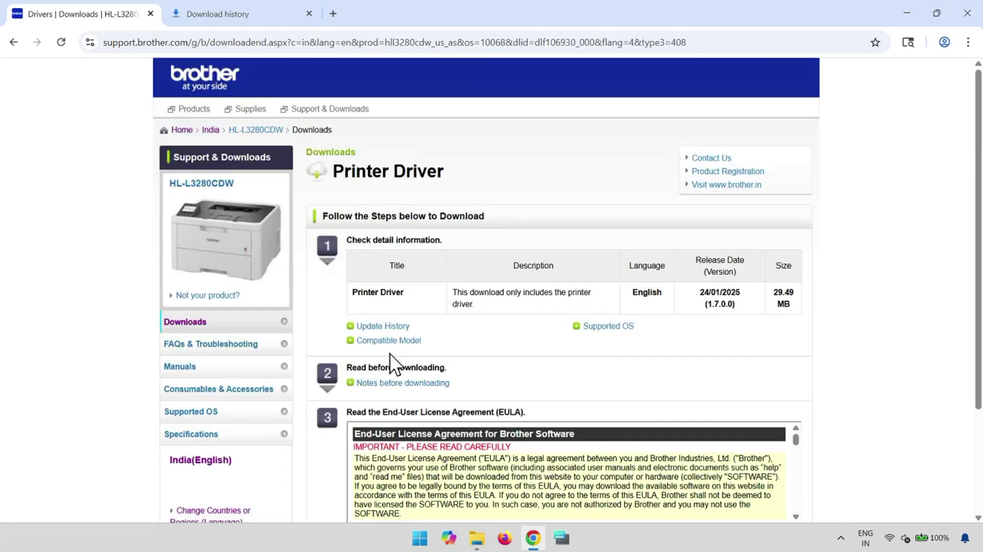
{"action": "scroll", "coordinate": [607, 394], "scroll_direction": "down", "scroll_amount": 3}
{"action": "left_click", "coordinate": [603, 407]}
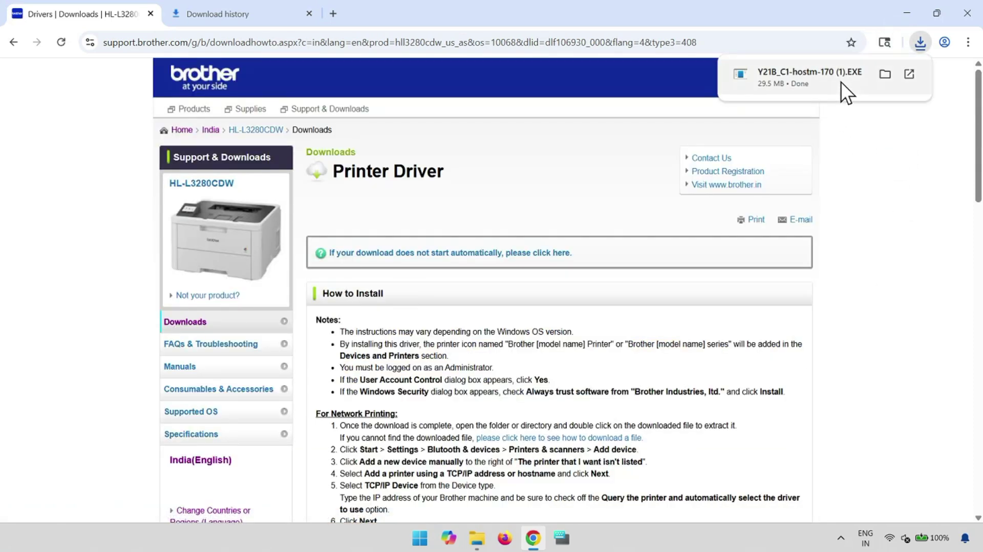
Step: Show the downloaded file Y21B_C1-hostm-170 (1).EXE in its folder
{"action": "key", "text": "ctrl+Tab"}
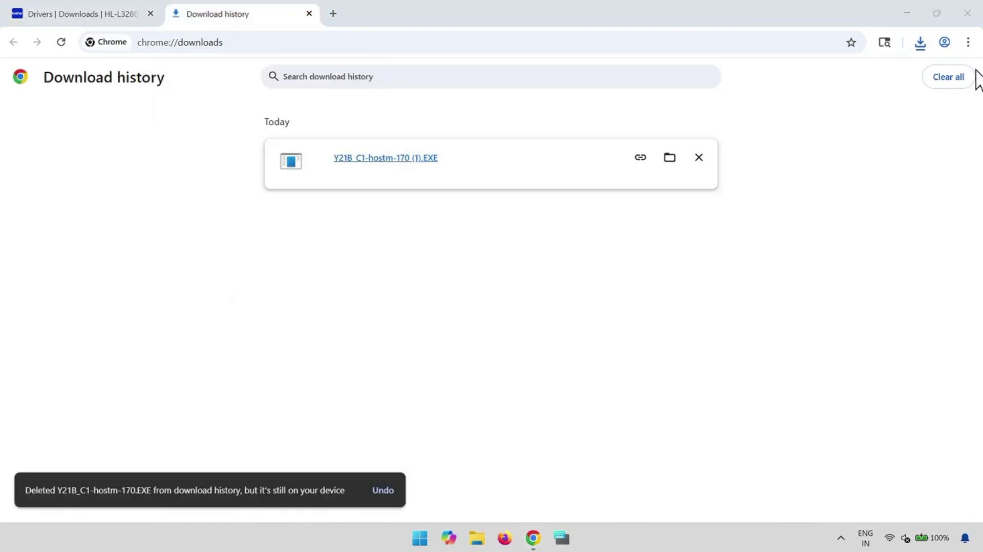
{"action": "left_click", "coordinate": [918, 49]}
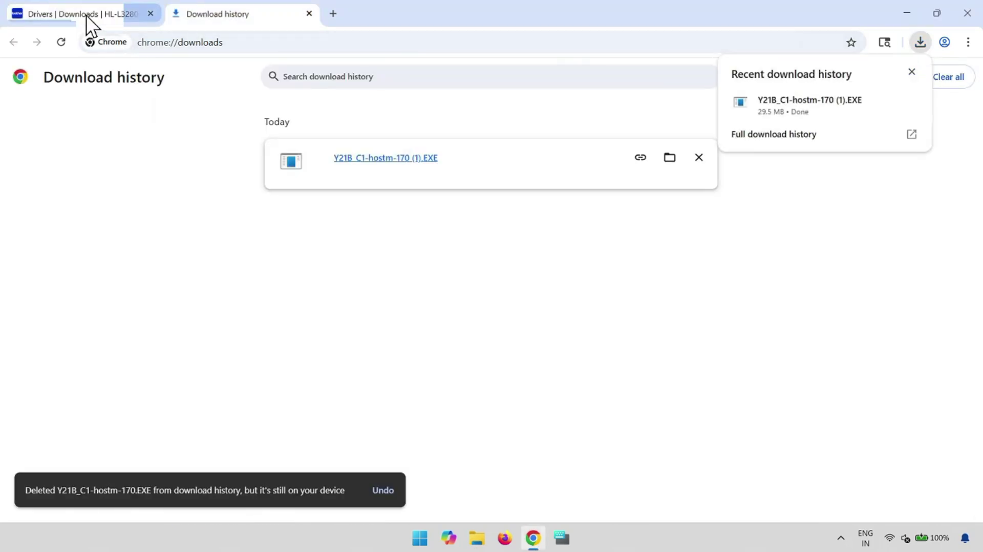
{"action": "left_click", "coordinate": [86, 14]}
{"action": "left_click", "coordinate": [922, 38]}
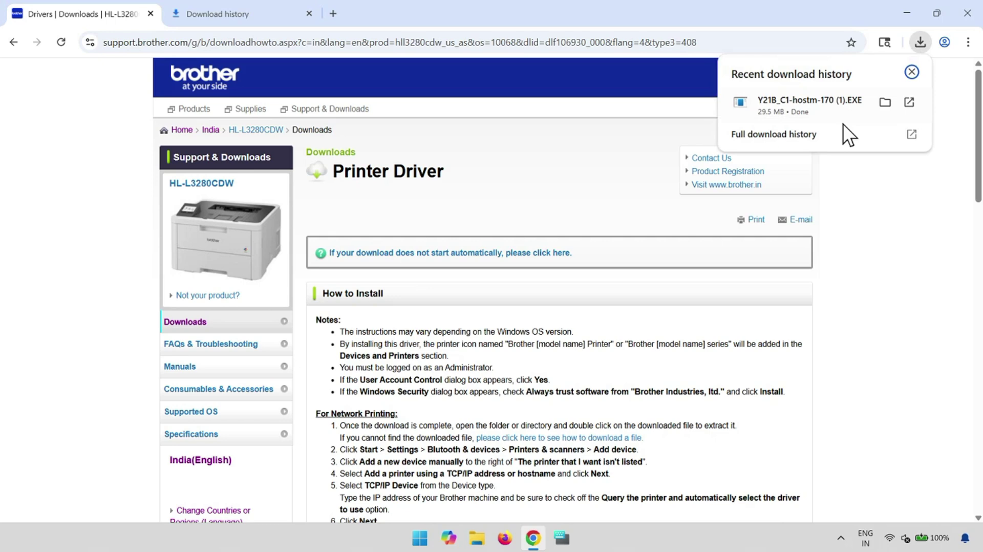
{"action": "left_click", "coordinate": [884, 102]}
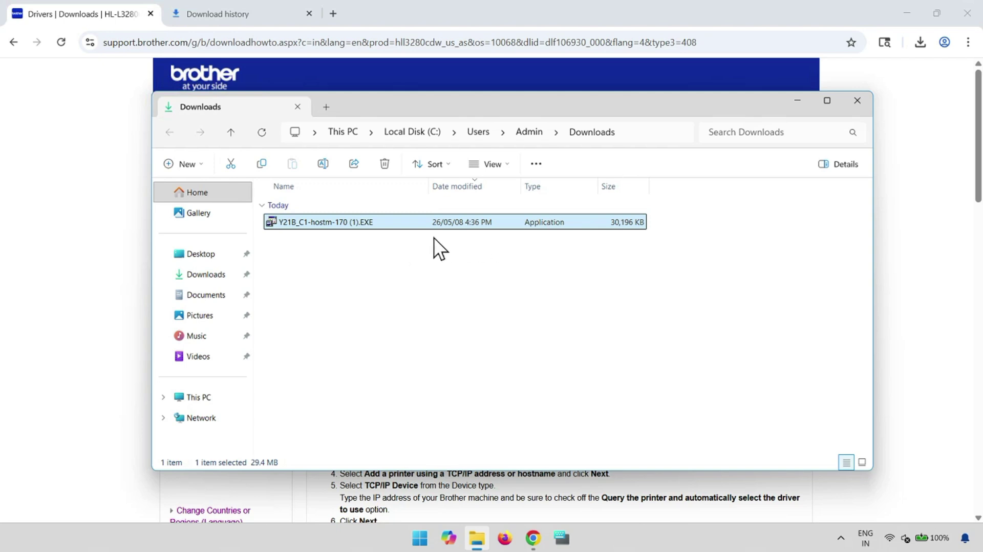
Step: Run Y21B_C1-hostm-170 (1).EXE to extract the driver files, and check the contents of the extracted gdi folder
{"action": "right_click", "coordinate": [337, 220]}
{"action": "left_click", "coordinate": [379, 196]}
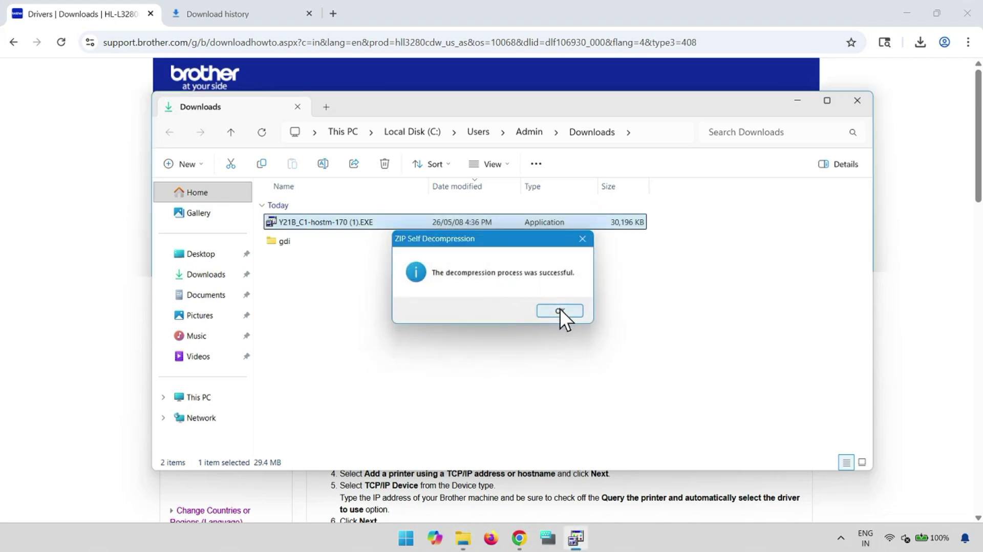
{"action": "left_click", "coordinate": [560, 310]}
{"action": "left_click", "coordinate": [285, 242]}
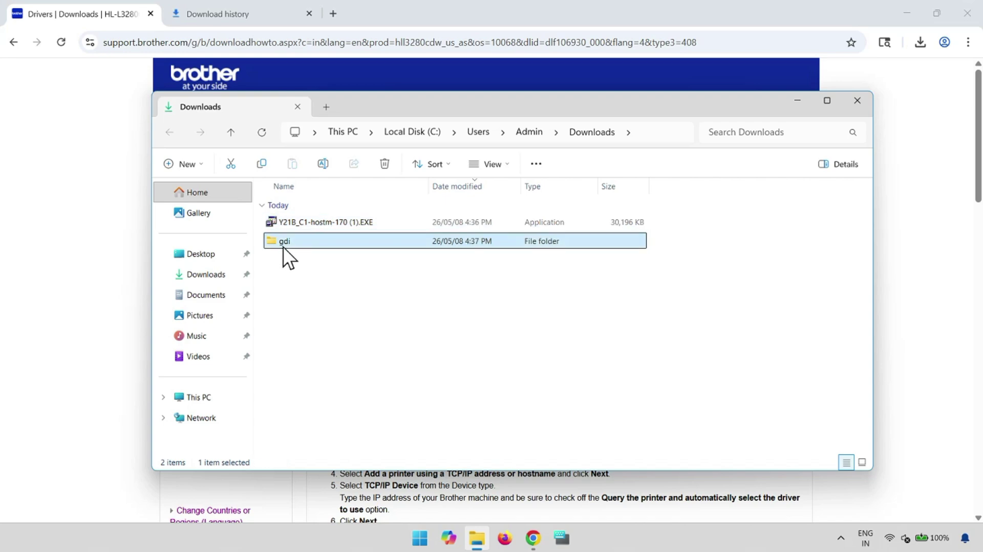
{"action": "double_click", "coordinate": [322, 242]}
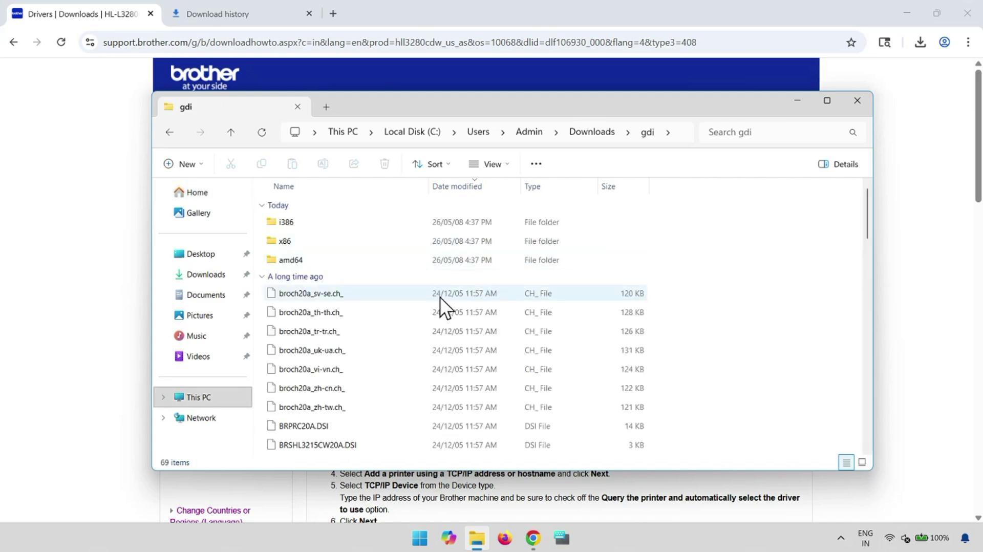
{"action": "left_click", "coordinate": [797, 100]}
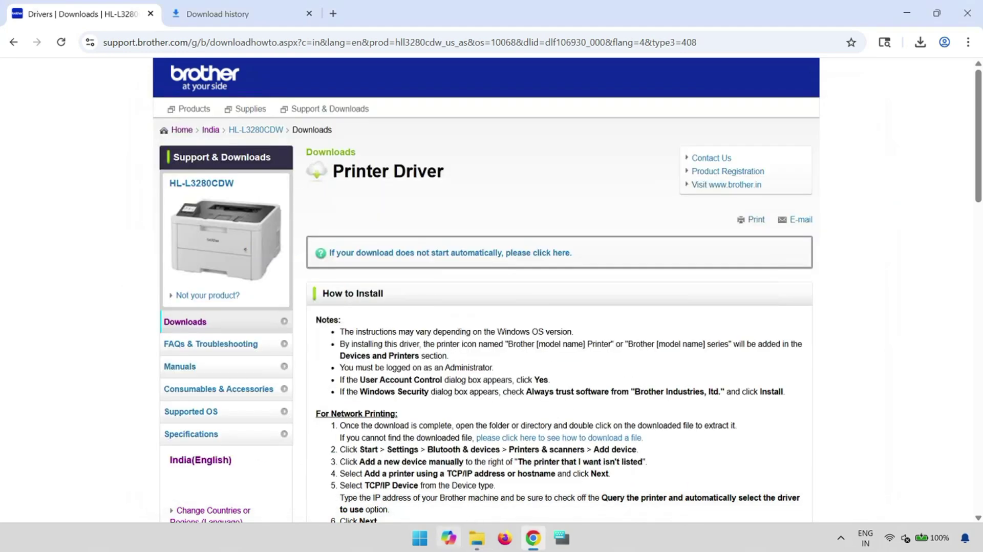
Step: Open the Printers & scanners page in Windows Settings and start adding a new device manually
{"action": "left_click", "coordinate": [418, 542]}
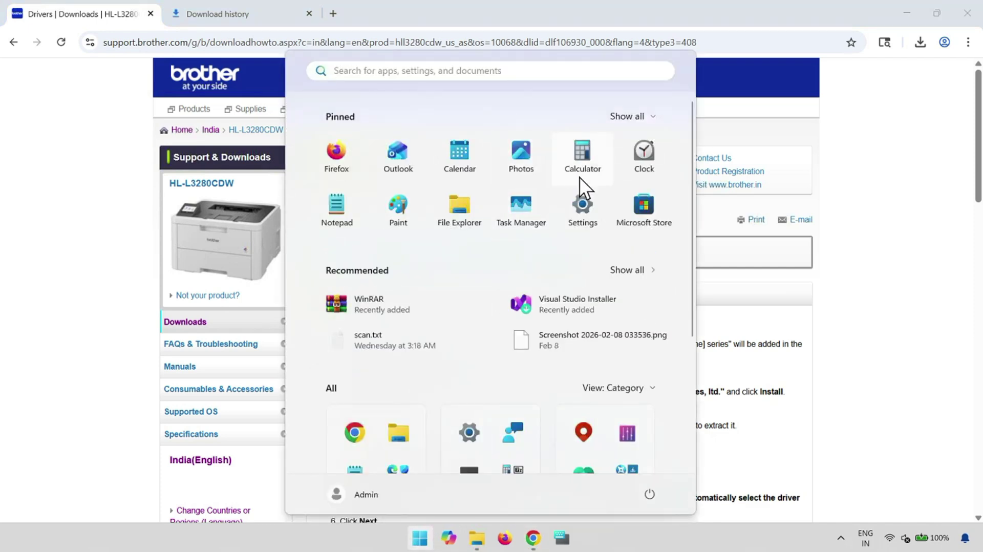
{"action": "left_click", "coordinate": [582, 207]}
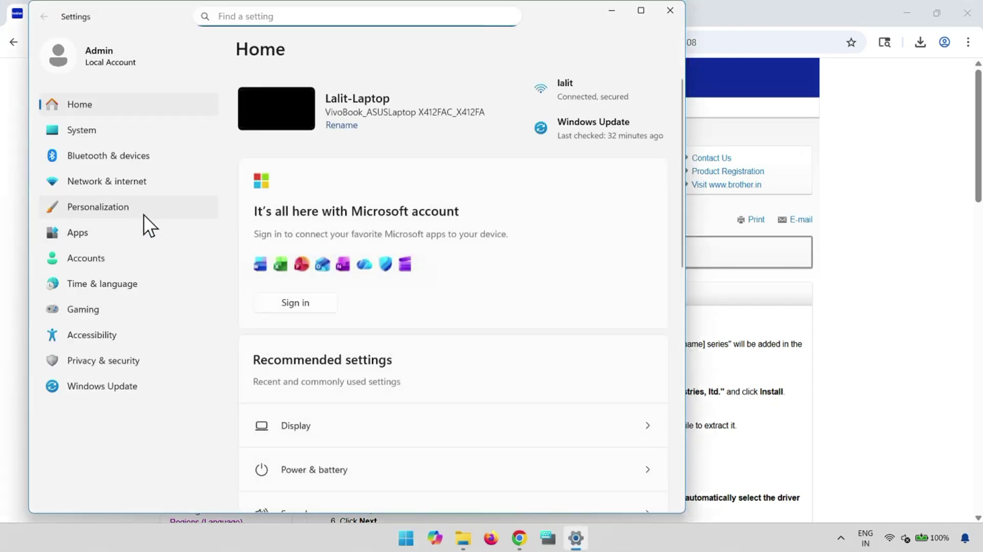
{"action": "left_click", "coordinate": [111, 153]}
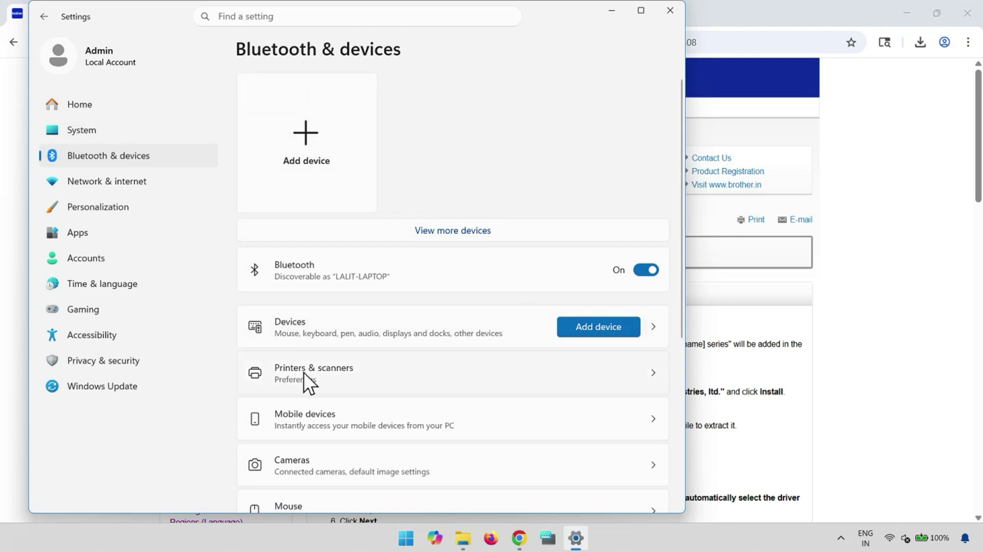
{"action": "left_click", "coordinate": [342, 380]}
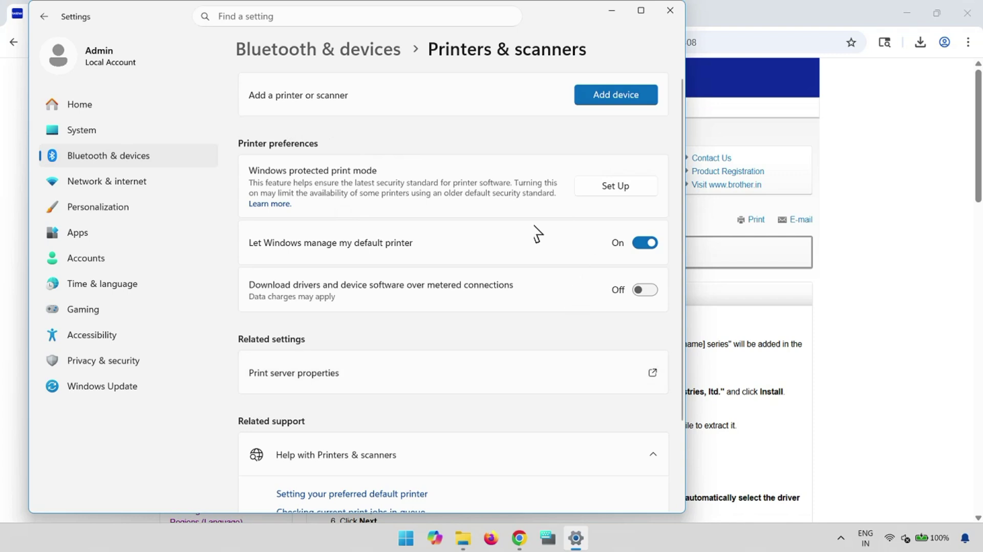
{"action": "left_click", "coordinate": [604, 94]}
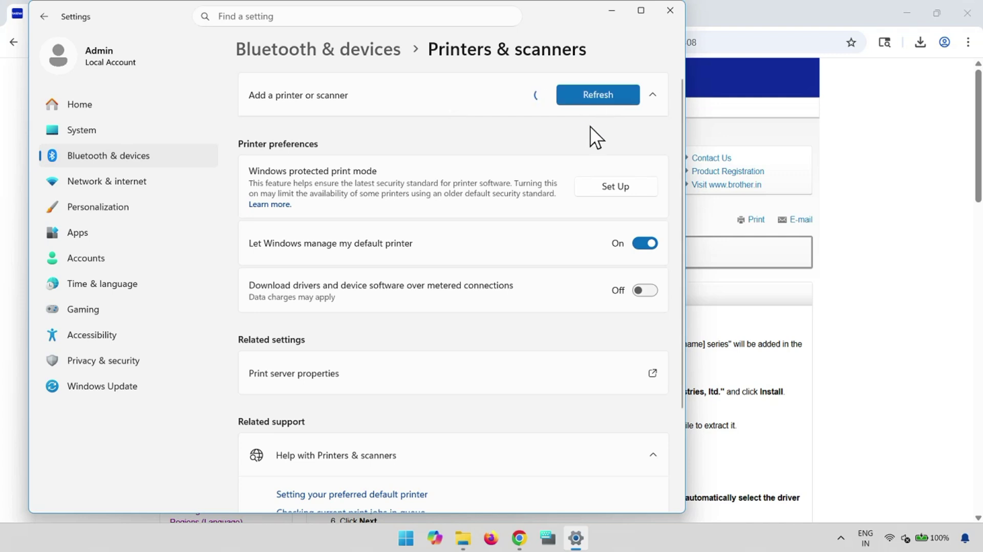
{"action": "left_click", "coordinate": [556, 134]}
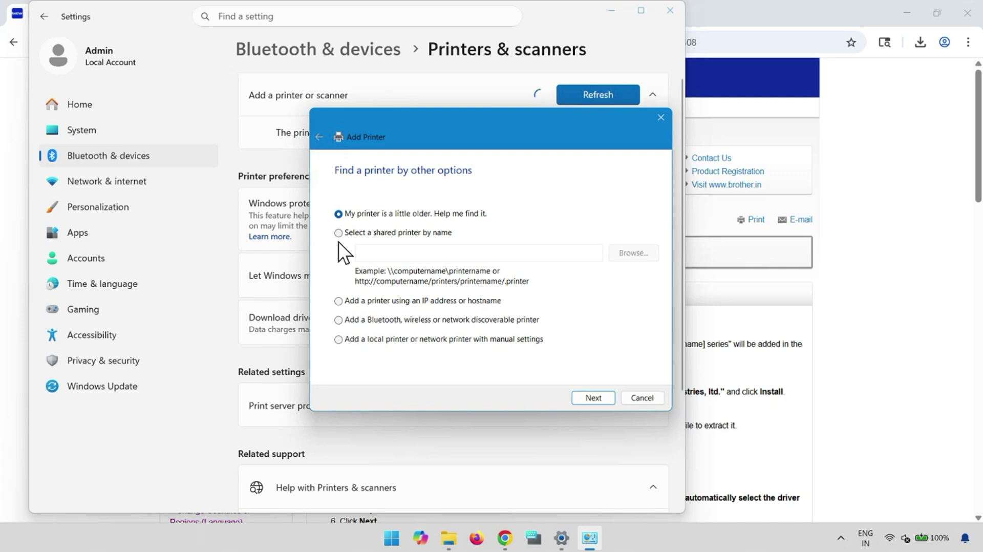
{"action": "left_click", "coordinate": [339, 233]}
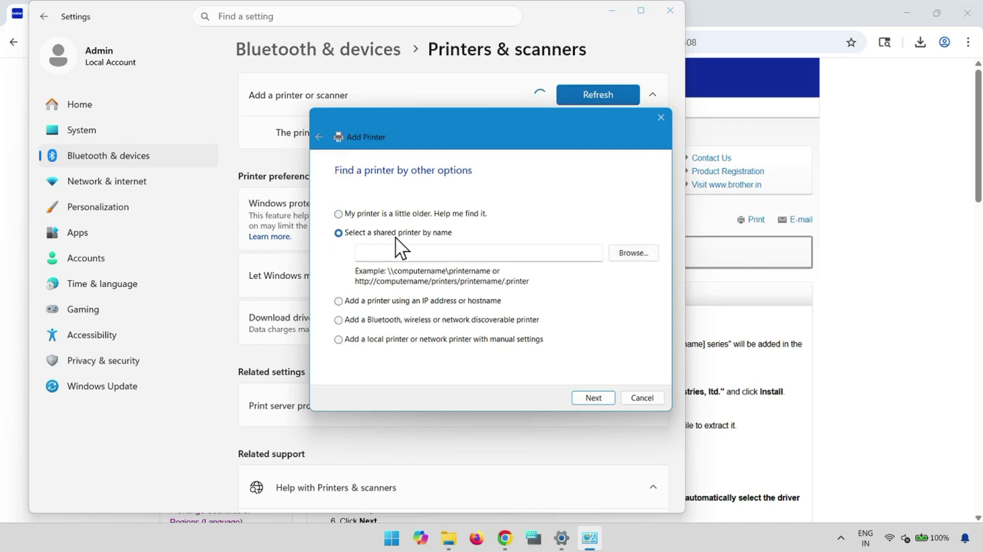
{"action": "left_click", "coordinate": [399, 252]}
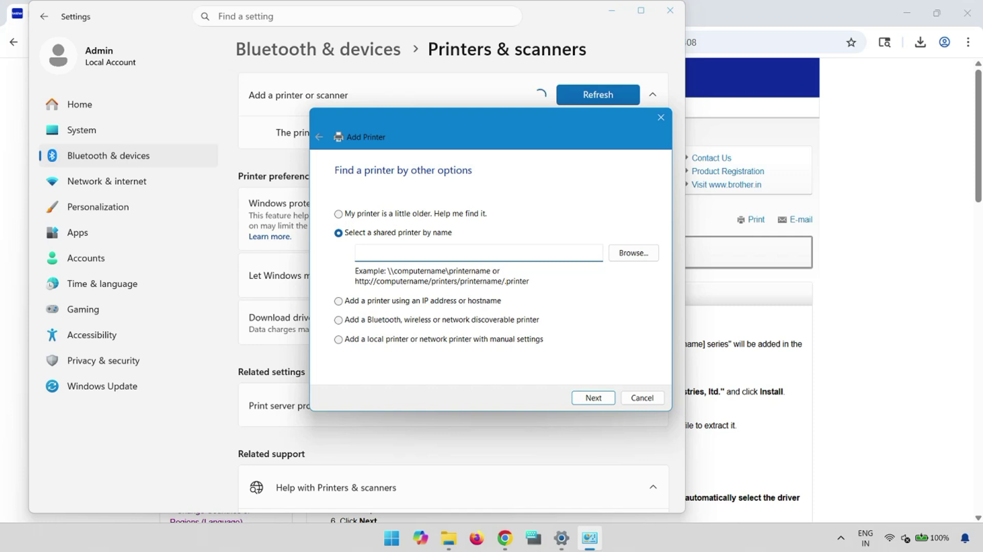
{"action": "left_click", "coordinate": [340, 302]}
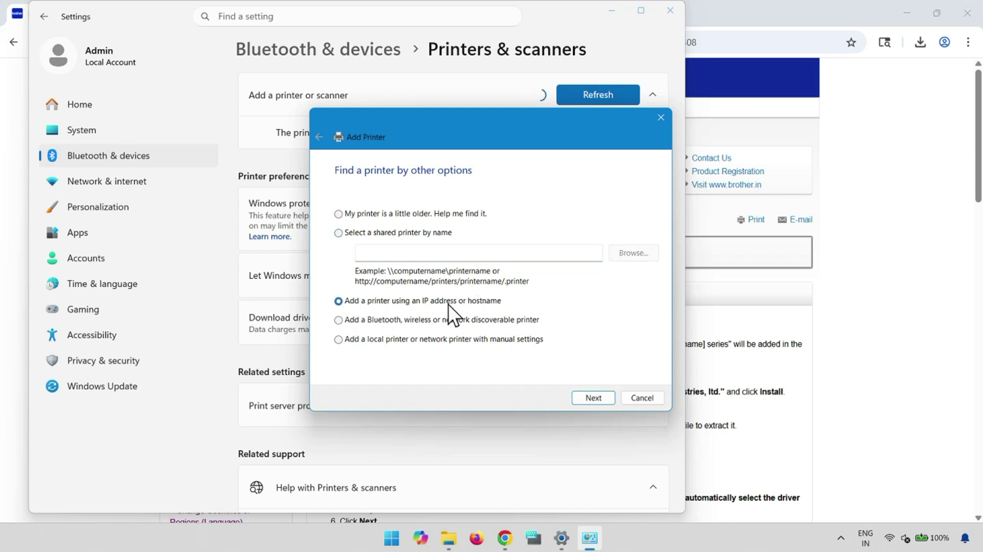
{"action": "left_click", "coordinate": [346, 323]}
Step: Choose to add a local or network printer with manual settings, using the existing port LPT1: (Printer Port)
{"action": "left_click", "coordinate": [342, 339]}
{"action": "left_click", "coordinate": [581, 398]}
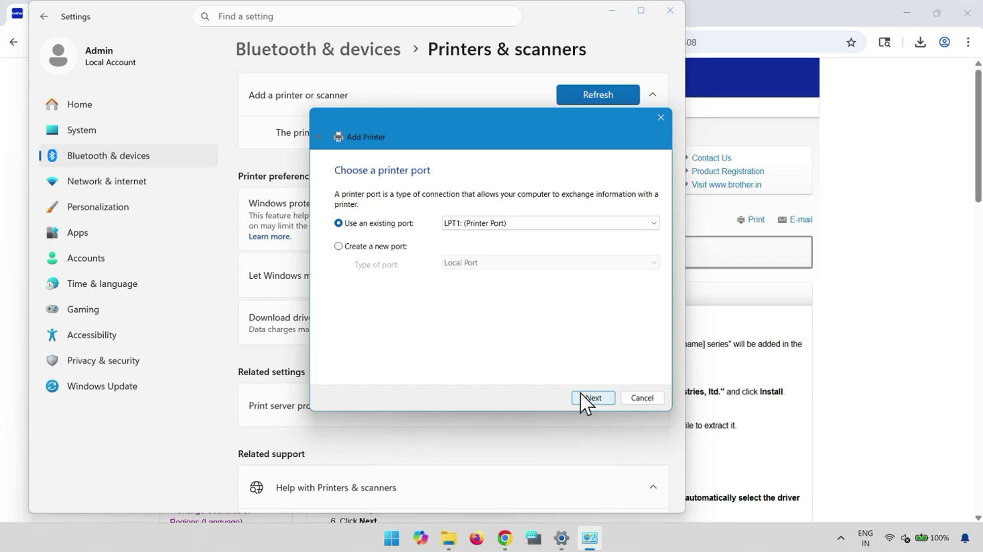
{"action": "left_click", "coordinate": [588, 396]}
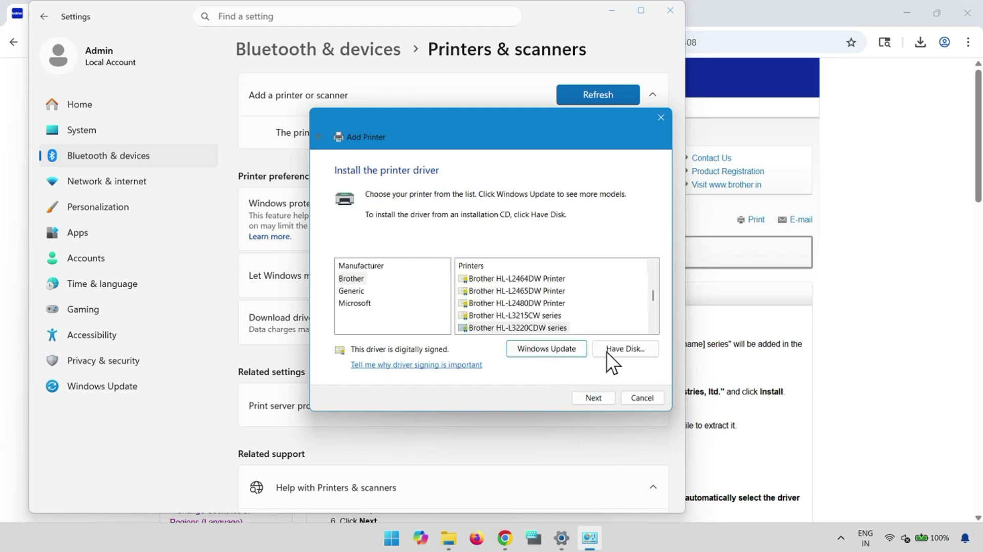
Step: Load the printer driver from disk using BROCH20A.INF in the gdi folder under Downloads
{"action": "left_click", "coordinate": [620, 350]}
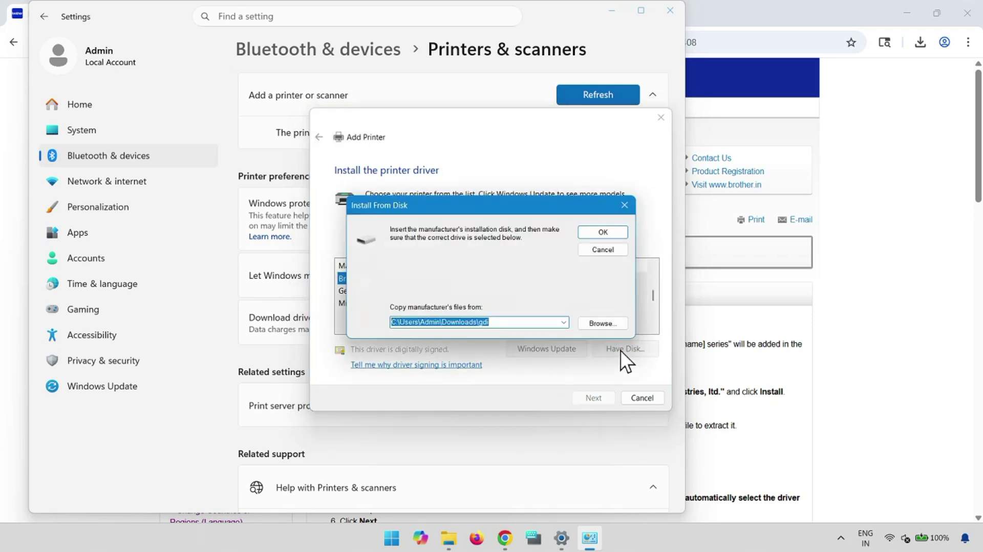
{"action": "left_click", "coordinate": [595, 324]}
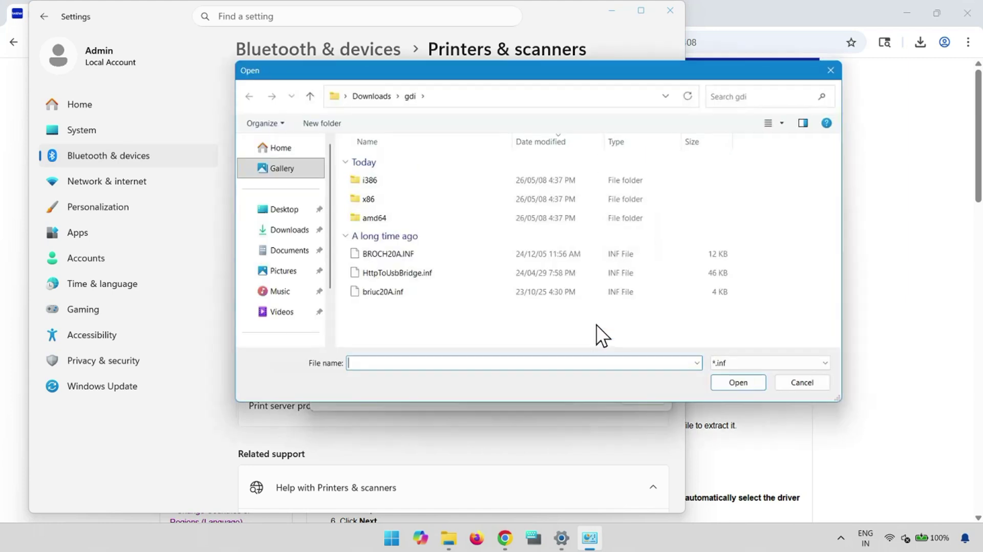
{"action": "left_click", "coordinate": [285, 232]}
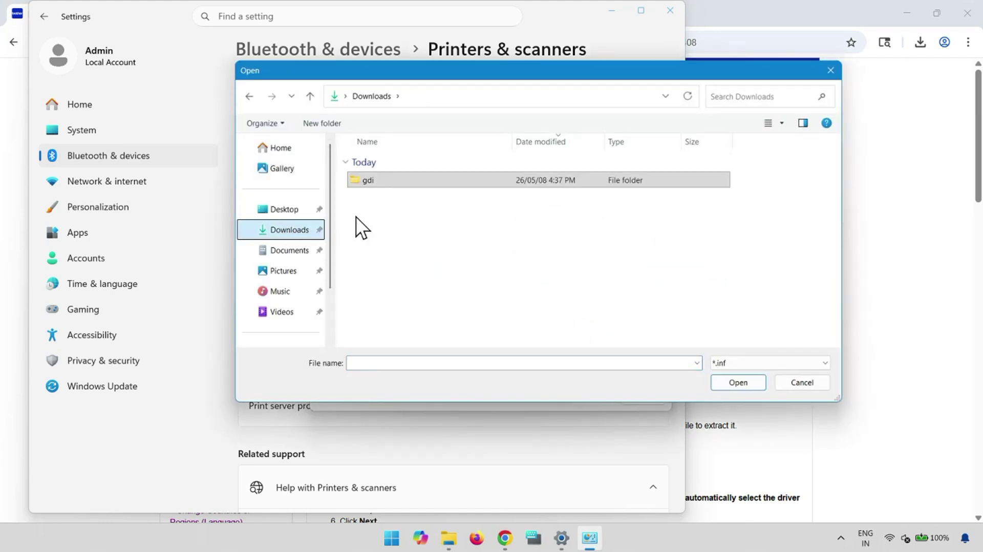
{"action": "left_click", "coordinate": [401, 182]}
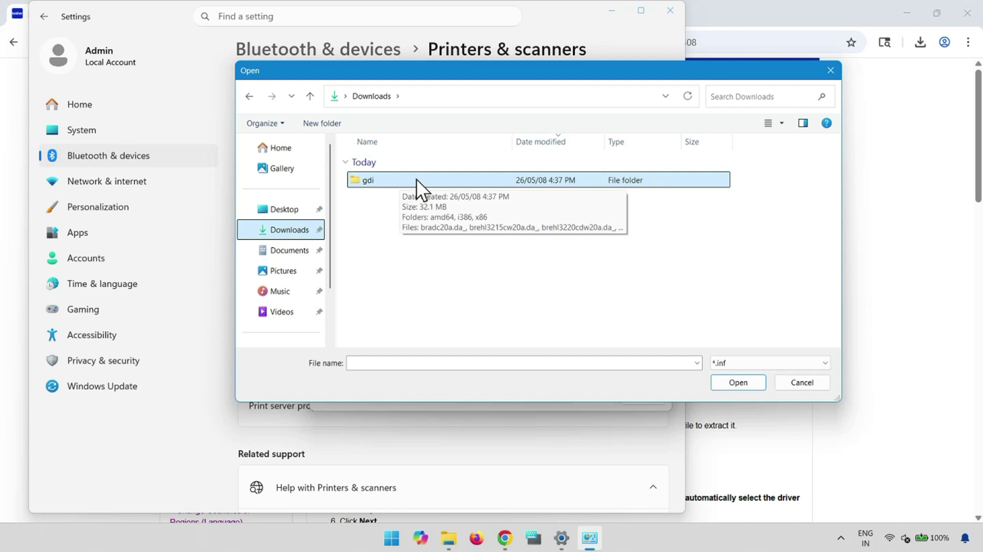
{"action": "double_click", "coordinate": [416, 179]}
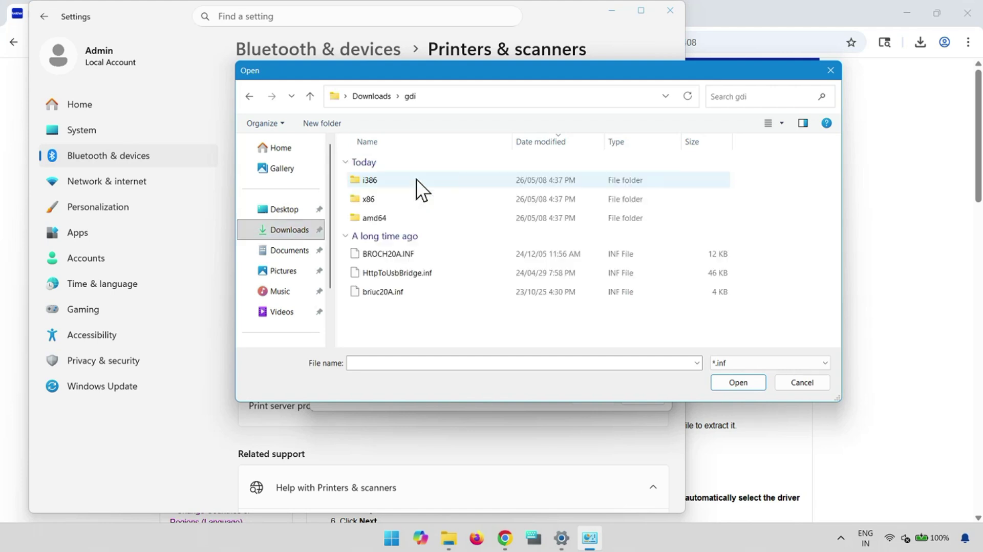
{"action": "left_click", "coordinate": [418, 256]}
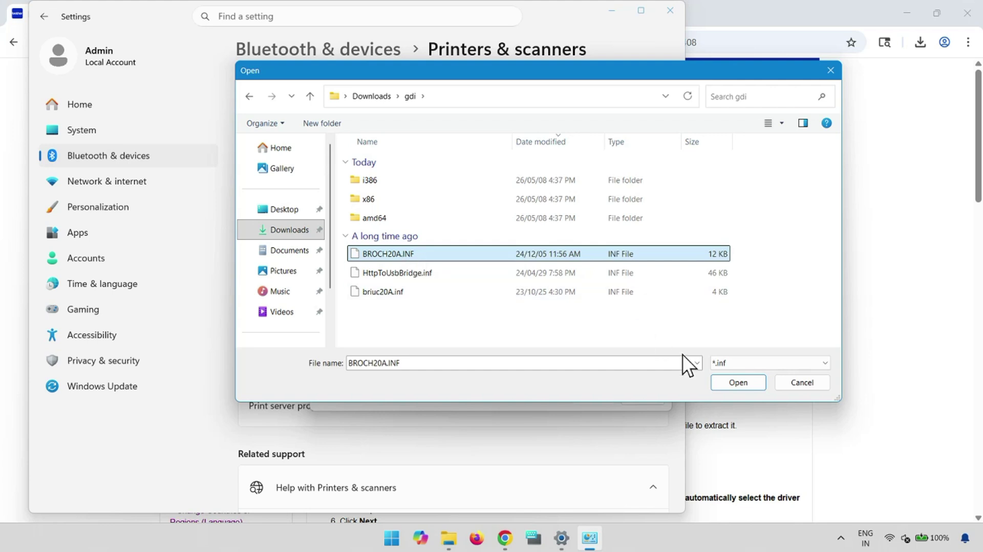
{"action": "left_click", "coordinate": [738, 382]}
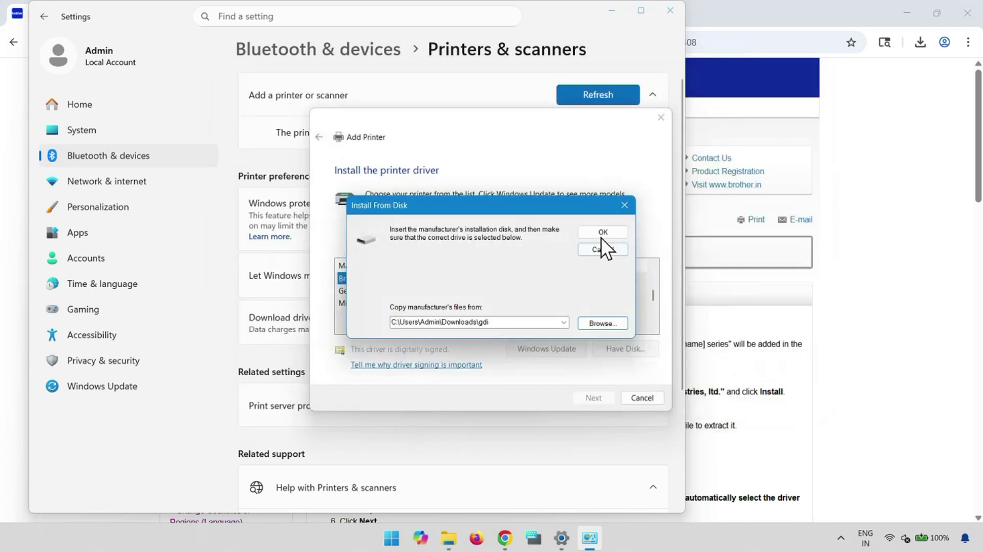
{"action": "left_click", "coordinate": [603, 233]}
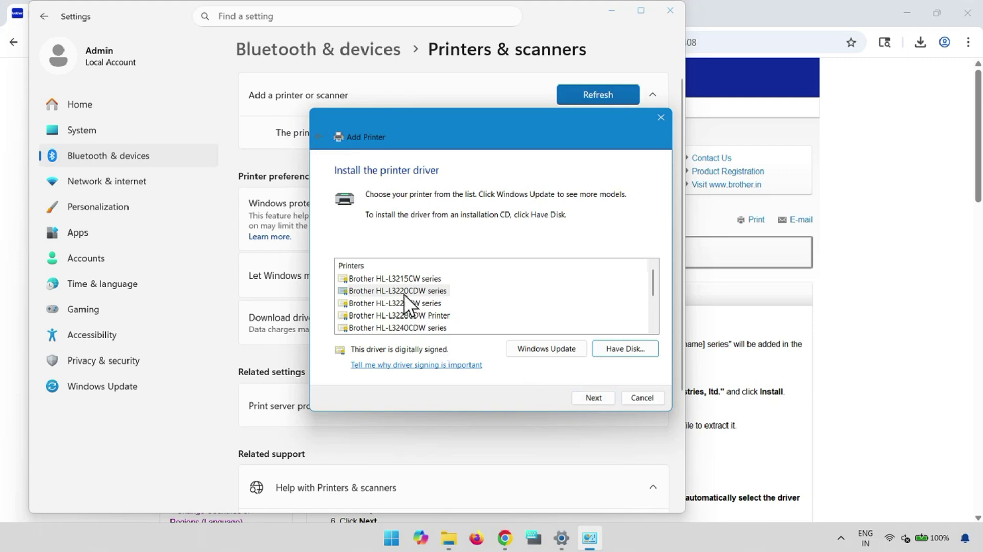
Step: Install the Brother HL-L3280CDW series printer, shared under its suggested name, and open the new printer's settings page
{"action": "left_click", "coordinate": [412, 327]}
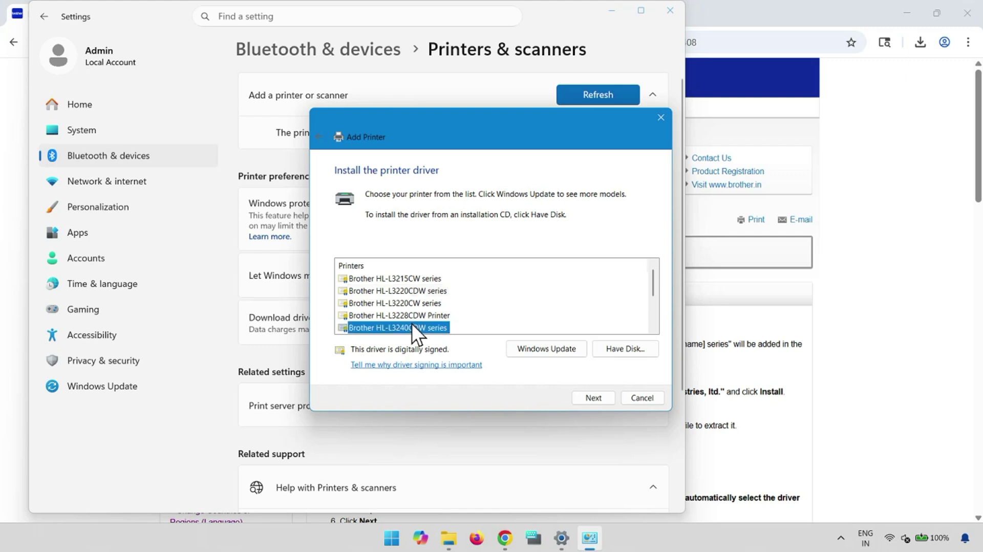
{"action": "scroll", "coordinate": [423, 318], "scroll_direction": "down", "scroll_amount": 1}
{"action": "left_click", "coordinate": [401, 304]}
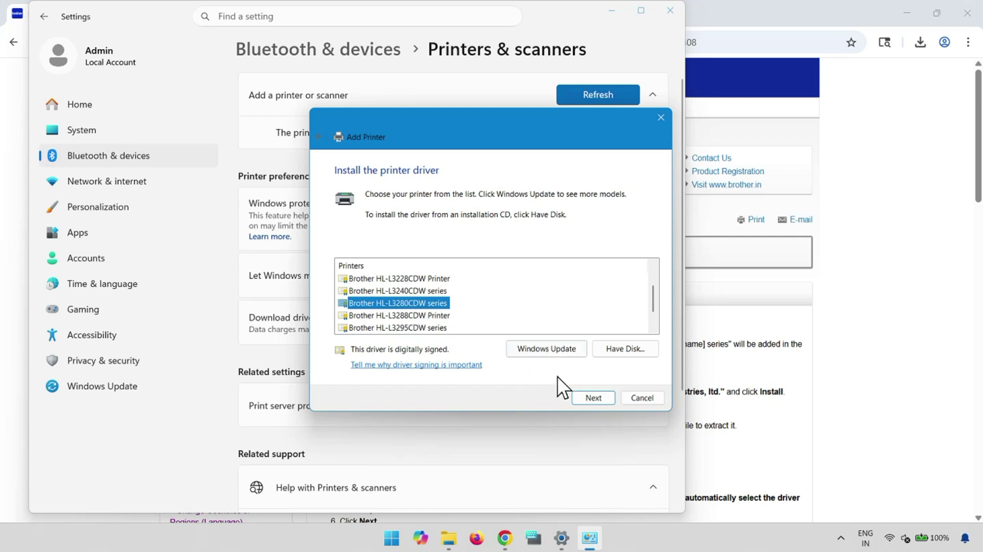
{"action": "left_click", "coordinate": [598, 400]}
{"action": "left_click", "coordinate": [598, 400]}
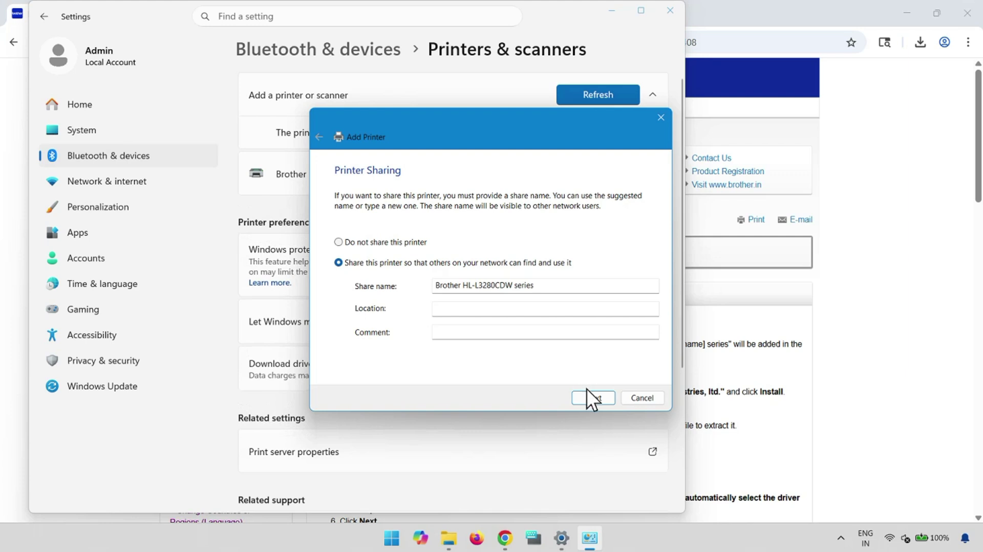
{"action": "left_click", "coordinate": [591, 402]}
{"action": "left_click", "coordinate": [589, 397]}
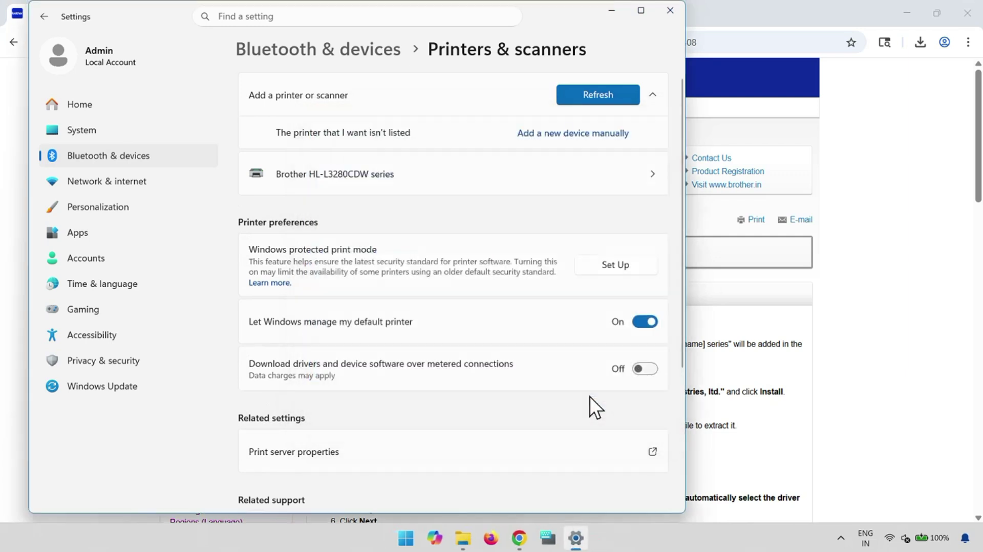
{"action": "left_click", "coordinate": [357, 178]}
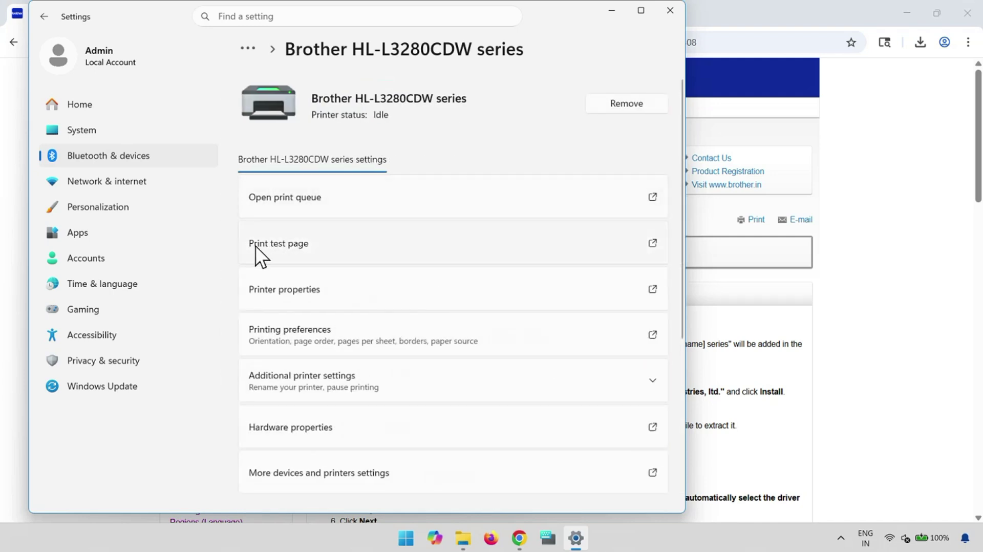